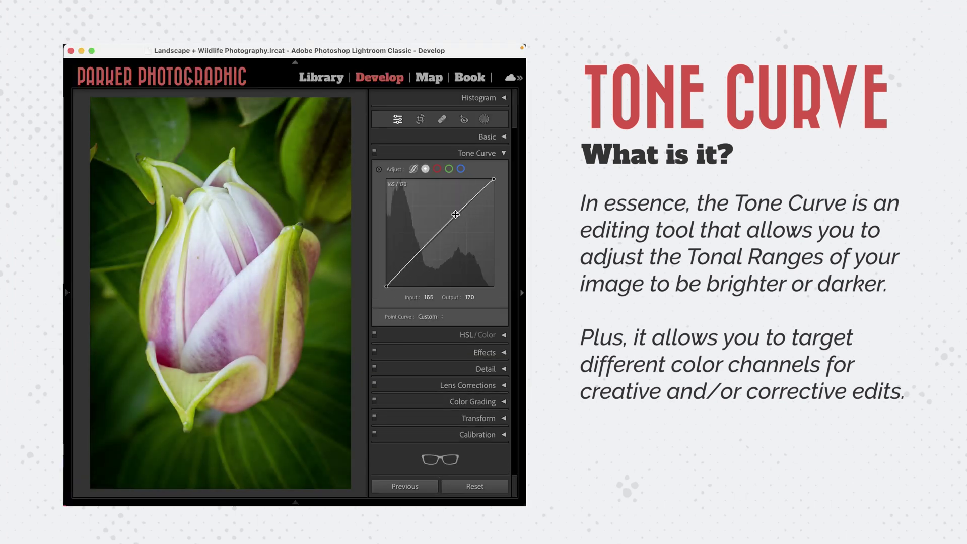
Step: Add a control point on the red channel curve and ease Highlights from -12 to -9
{"action": "left_click", "coordinate": [438, 170]}
{"action": "left_click", "coordinate": [458, 211]}
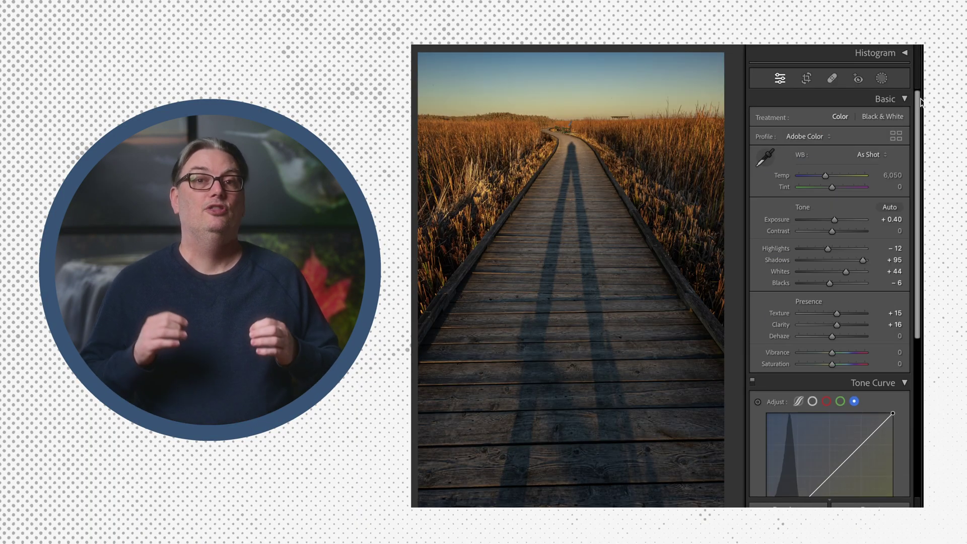
{"action": "left_click_drag", "start_coordinate": [920, 101], "coordinate": [913, 170]}
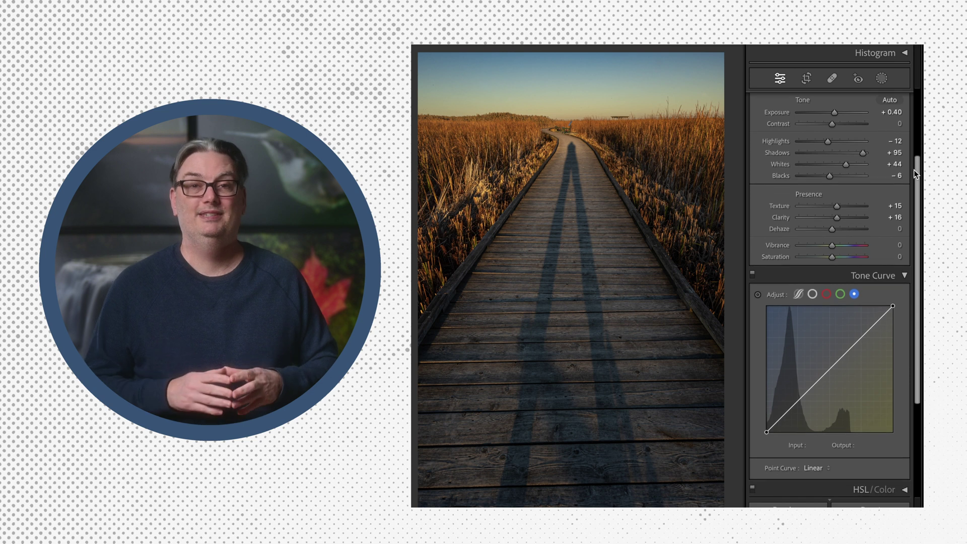
{"action": "left_click_drag", "start_coordinate": [827, 141], "coordinate": [828, 141]}
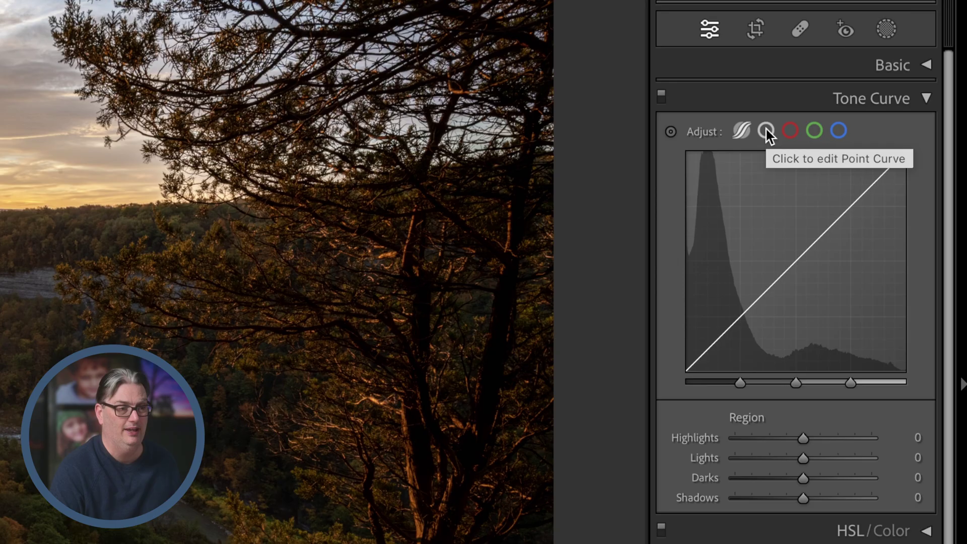
Step: Switch the Tone Curve between point and parametric views, then view the red, green and blue channels
{"action": "left_click", "coordinate": [766, 132]}
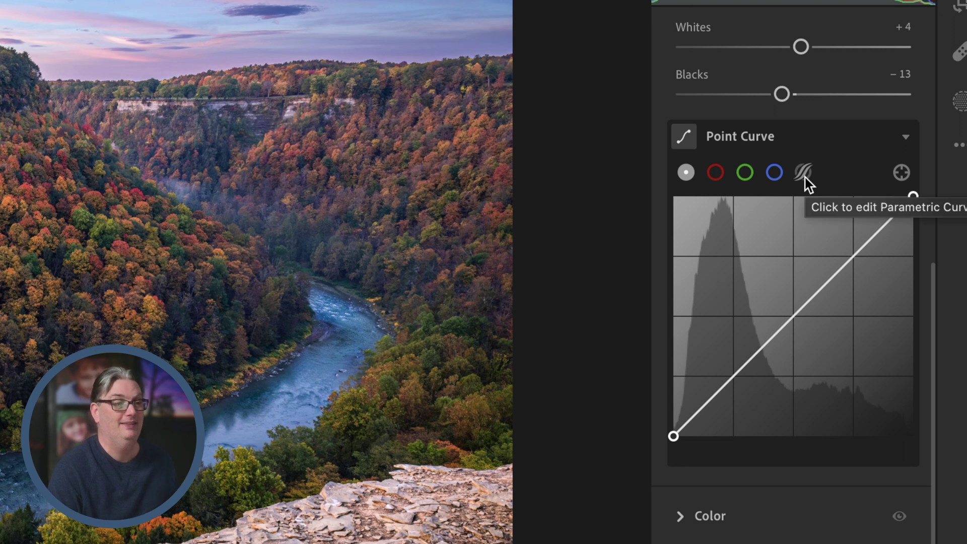
{"action": "left_click", "coordinate": [804, 176]}
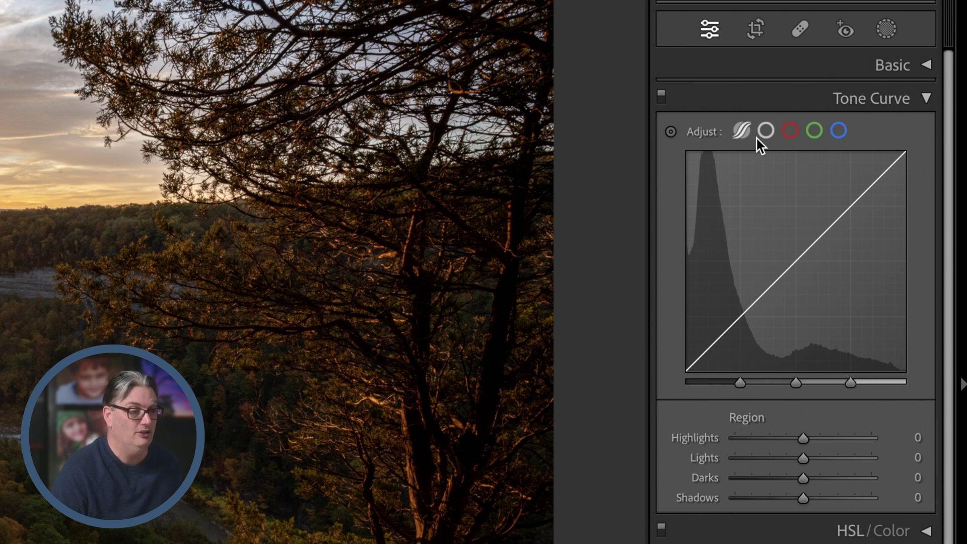
{"action": "left_click", "coordinate": [790, 130]}
{"action": "left_click", "coordinate": [814, 130]}
{"action": "left_click", "coordinate": [836, 129]}
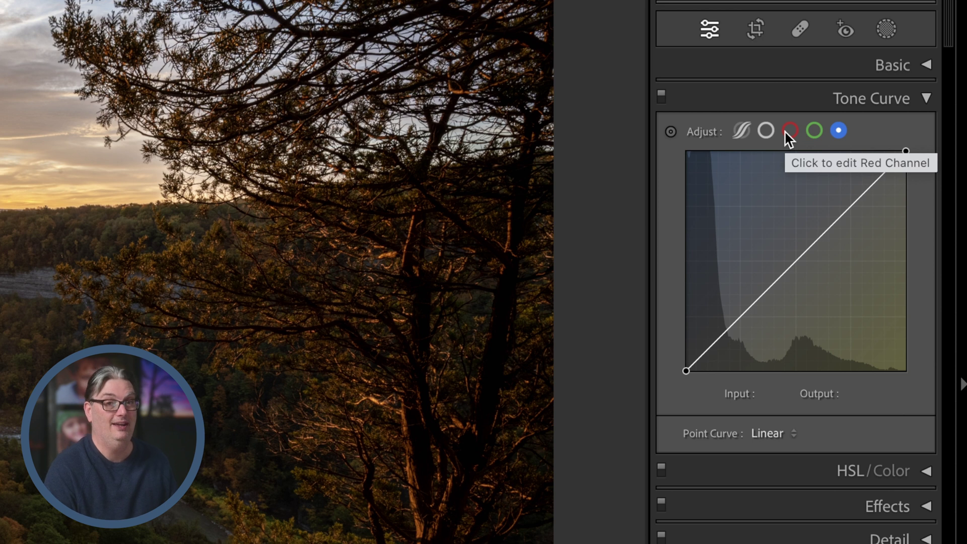
Step: Return to the master RGB point curve, try pulling a midtone point down, then undo it
{"action": "left_click", "coordinate": [748, 131]}
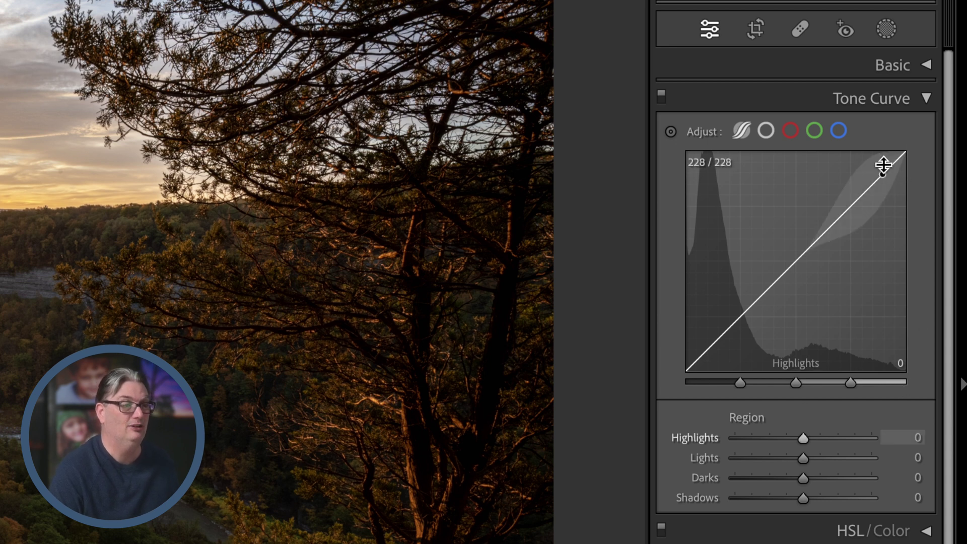
{"action": "left_click", "coordinate": [765, 131]}
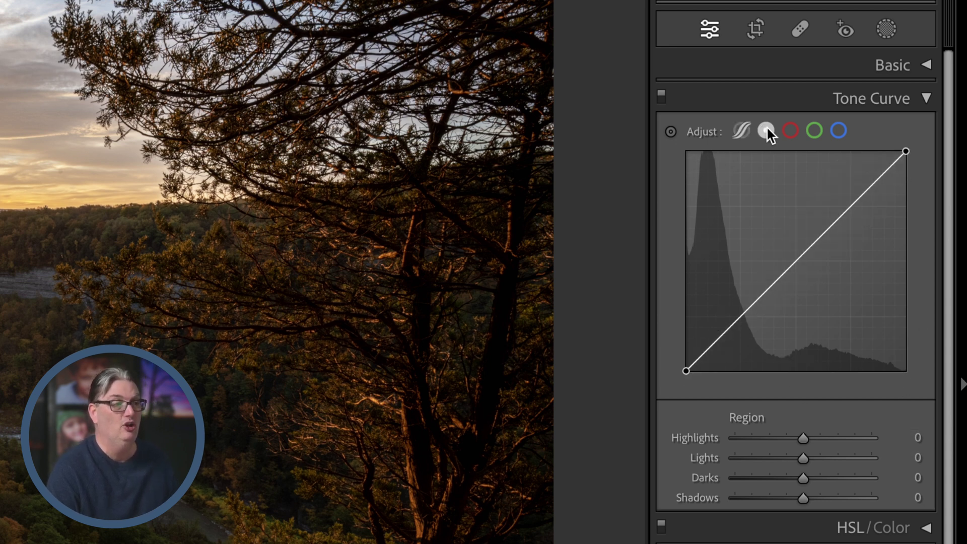
{"action": "scroll", "coordinate": [779, 31], "scroll_direction": "up", "scroll_amount": 2}
{"action": "scroll", "coordinate": [780, 31], "scroll_direction": "up", "scroll_amount": 2}
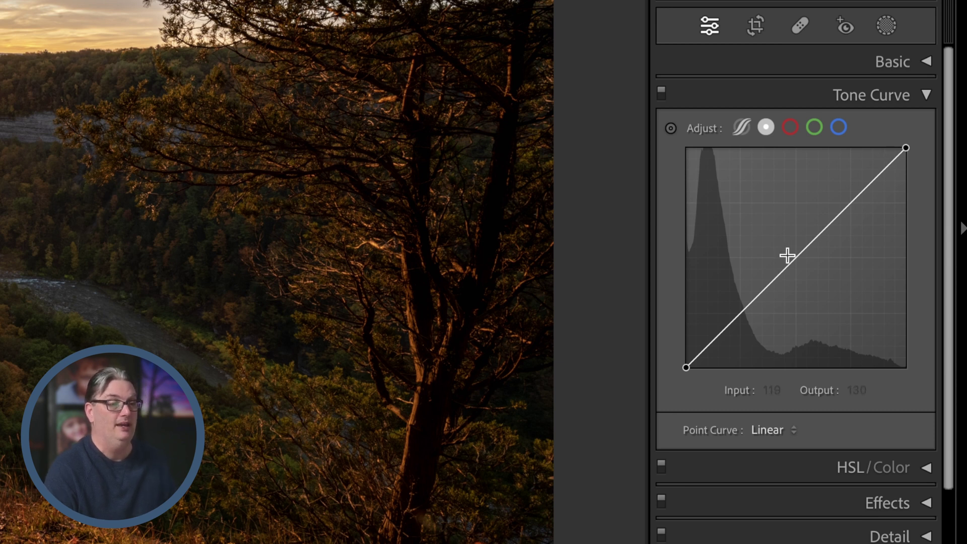
{"action": "mouse_move", "coordinate": [793, 257]}
{"action": "left_mouse_down"}
{"action": "mouse_move", "coordinate": [798, 270]}
{"action": "mouse_move", "coordinate": [795, 246]}
{"action": "left_mouse_up"}
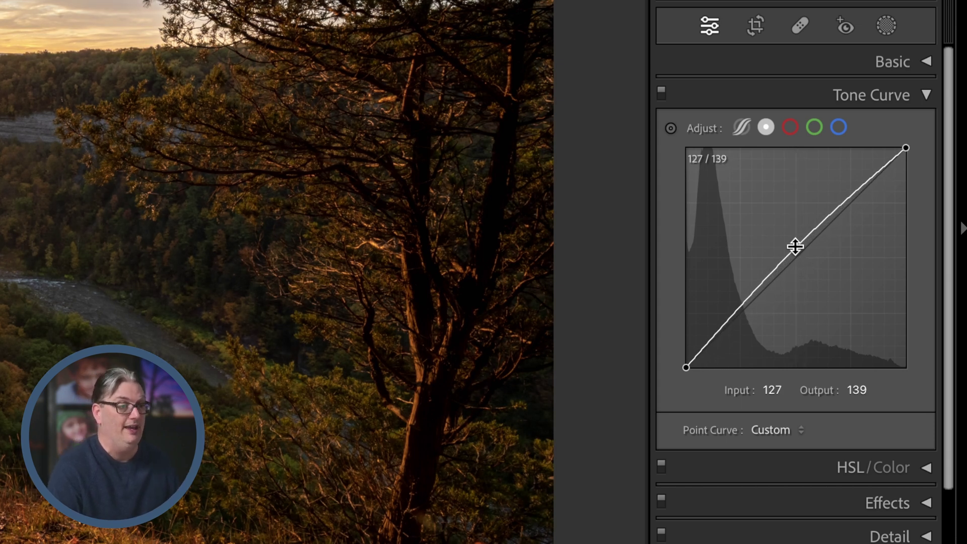
{"action": "key", "text": "ctrl+z"}
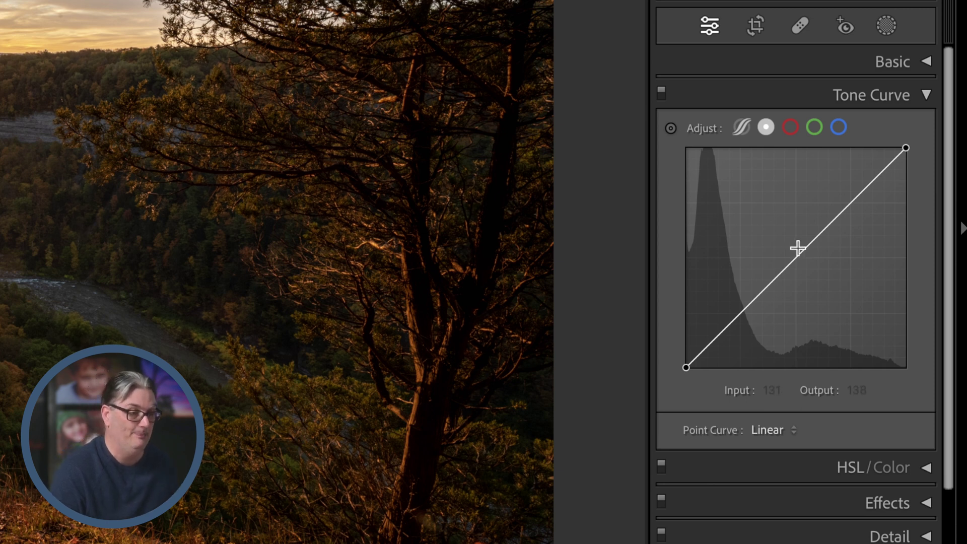
{"action": "left_click", "coordinate": [743, 126]}
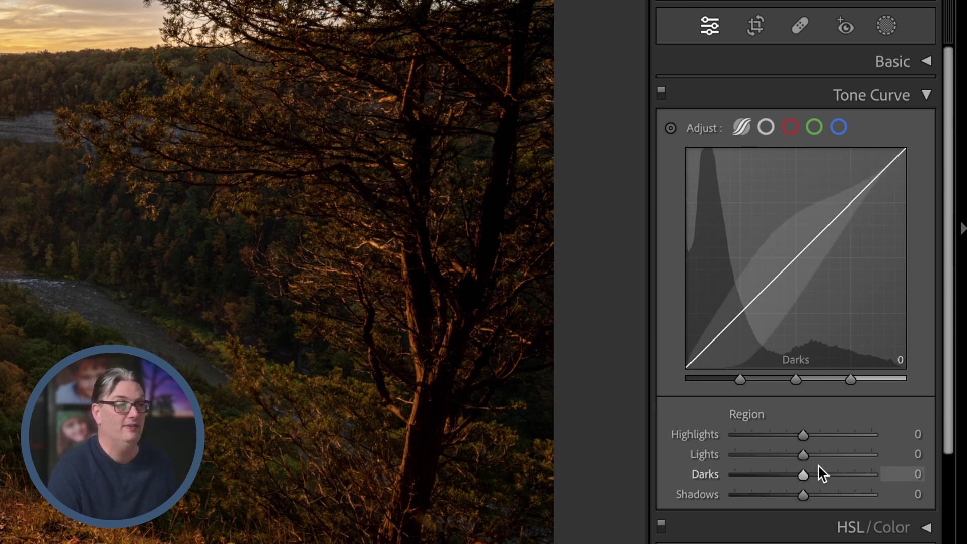
{"action": "mouse_move", "coordinate": [805, 474]}
{"action": "left_mouse_down"}
{"action": "mouse_move", "coordinate": [820, 472]}
{"action": "mouse_move", "coordinate": [796, 473]}
{"action": "left_mouse_up"}
{"action": "key", "text": "ctrl+z"}
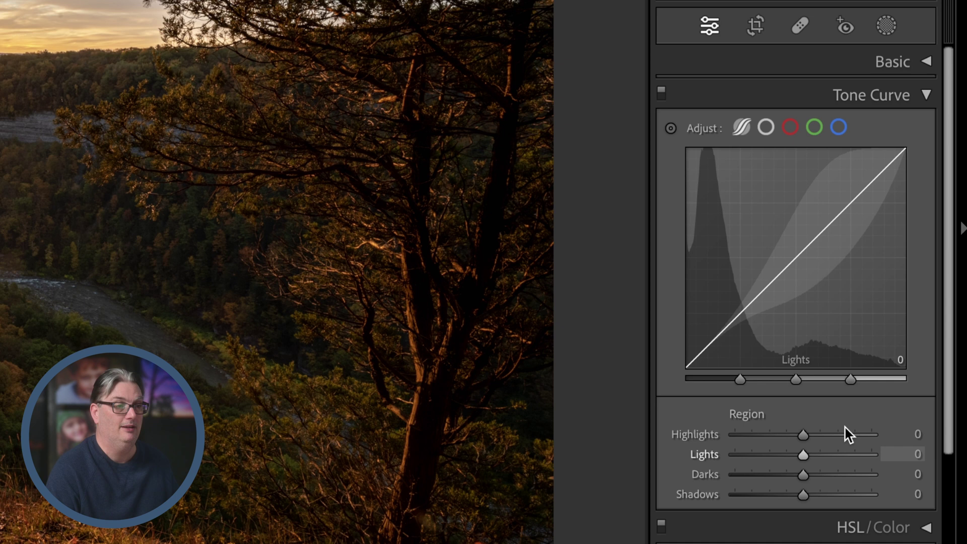
{"action": "left_click", "coordinate": [764, 127]}
{"action": "left_click", "coordinate": [789, 127]}
{"action": "left_click", "coordinate": [812, 126]}
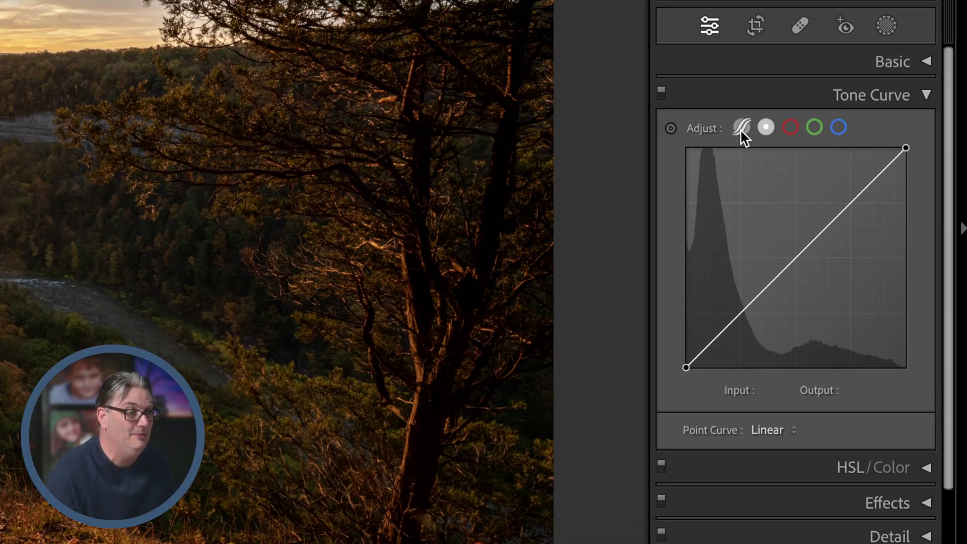
{"action": "left_click", "coordinate": [741, 129]}
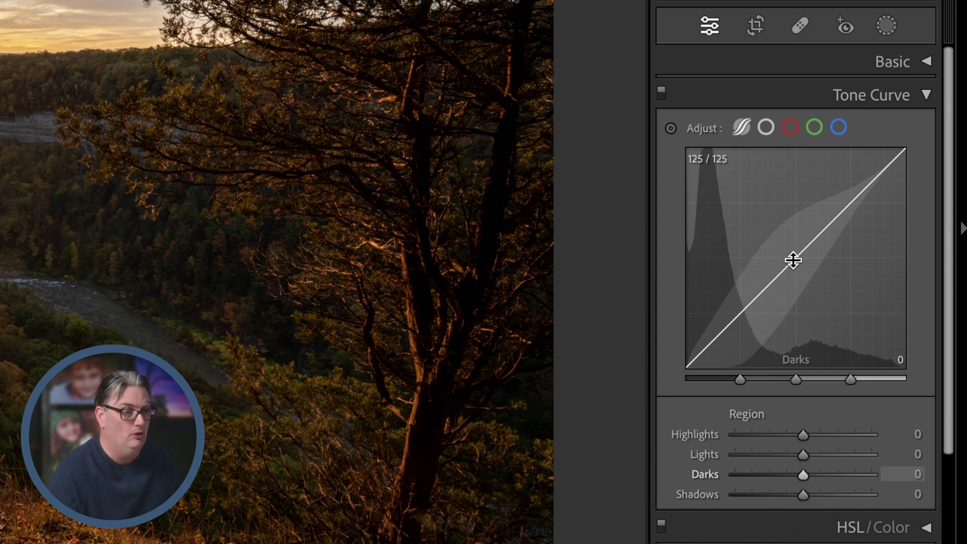
{"action": "mouse_move", "coordinate": [793, 260]}
{"action": "left_mouse_down"}
{"action": "mouse_move", "coordinate": [793, 239]}
{"action": "mouse_move", "coordinate": [793, 271]}
{"action": "left_mouse_up"}
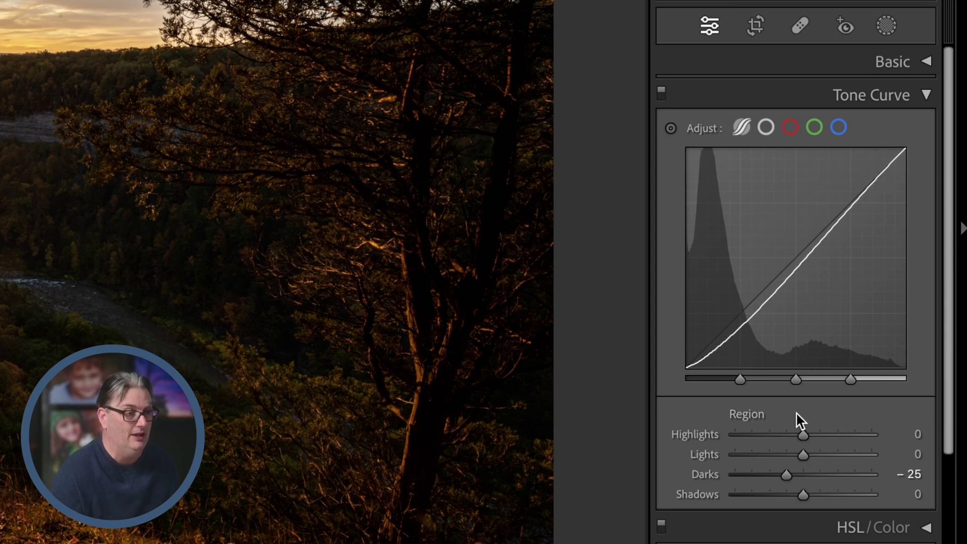
{"action": "left_click", "coordinate": [762, 129]}
{"action": "key", "text": "ctrl+z"}
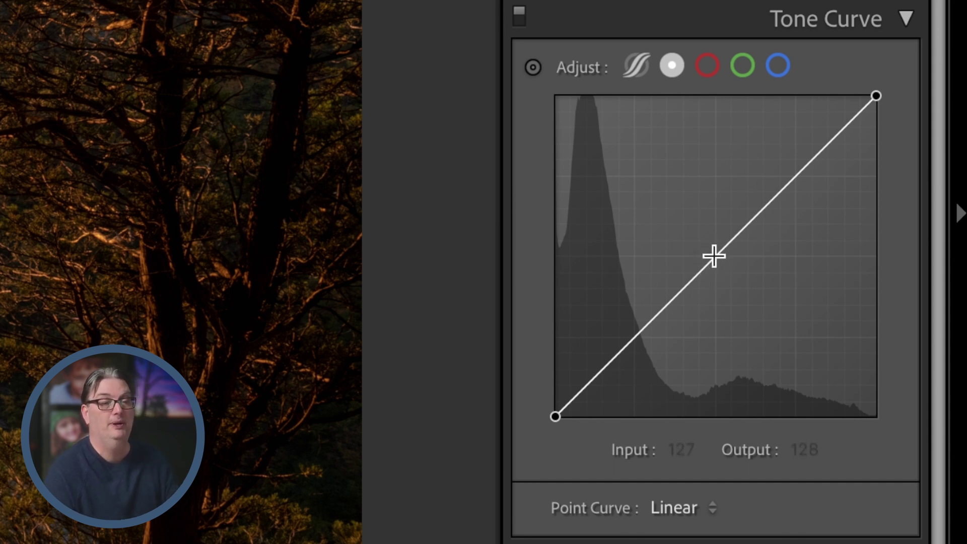
Step: Lift a highlight point to Input 206 / Output 223, after trying and undoing a +10 Lights region
{"action": "left_click_drag", "start_coordinate": [714, 257], "coordinate": [815, 135]}
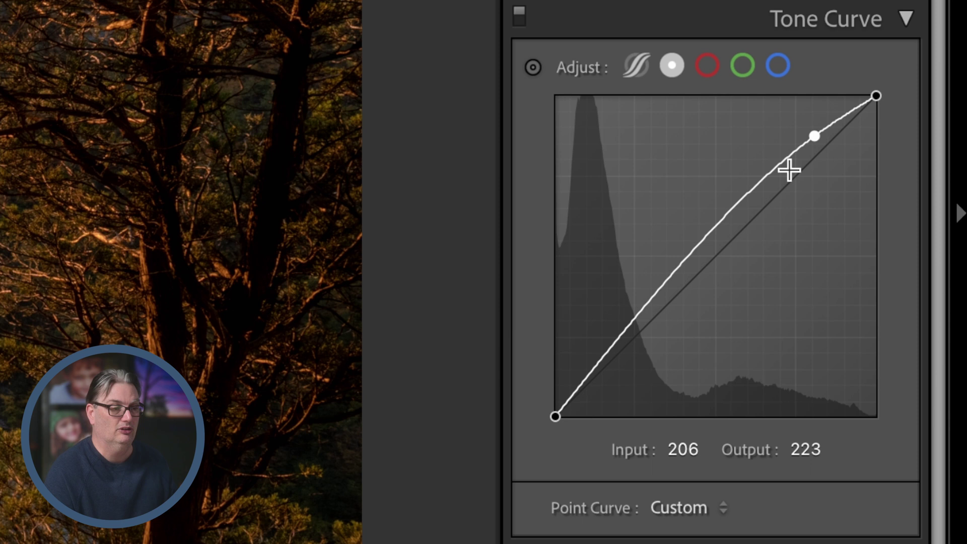
{"action": "scroll", "coordinate": [792, 25], "scroll_direction": "up", "scroll_amount": 2}
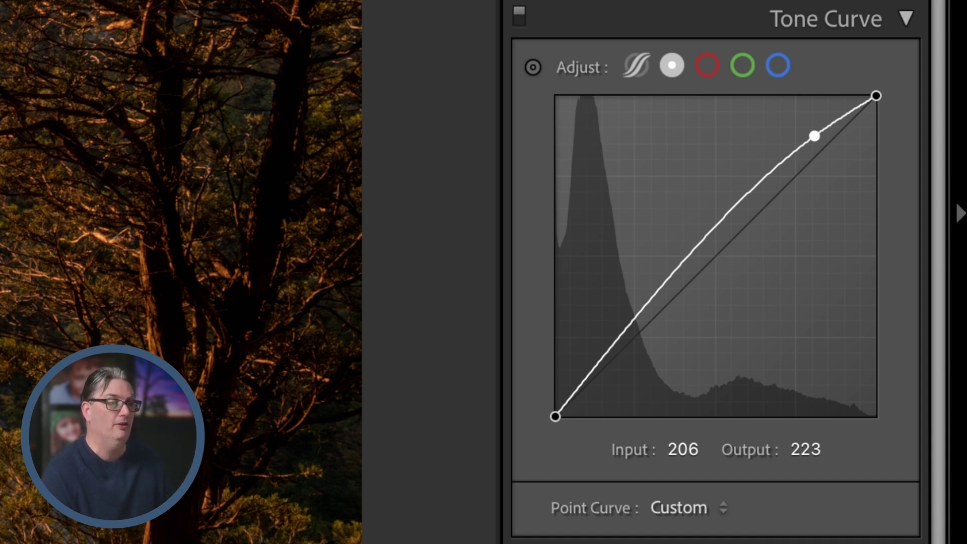
{"action": "left_click", "coordinate": [634, 66]}
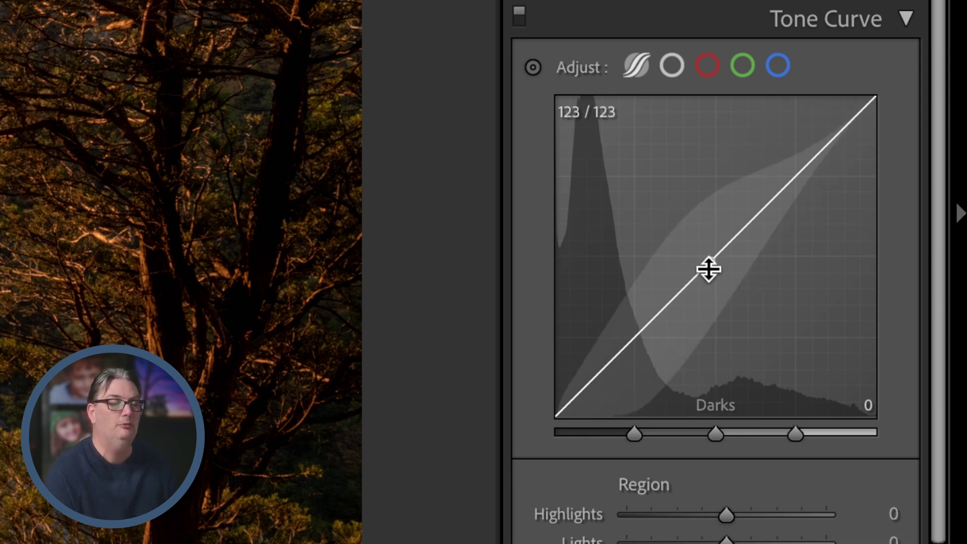
{"action": "mouse_move", "coordinate": [733, 238]}
{"action": "left_mouse_down"}
{"action": "mouse_move", "coordinate": [733, 199]}
{"action": "mouse_move", "coordinate": [727, 208]}
{"action": "left_mouse_up"}
{"action": "key", "text": "ctrl+z"}
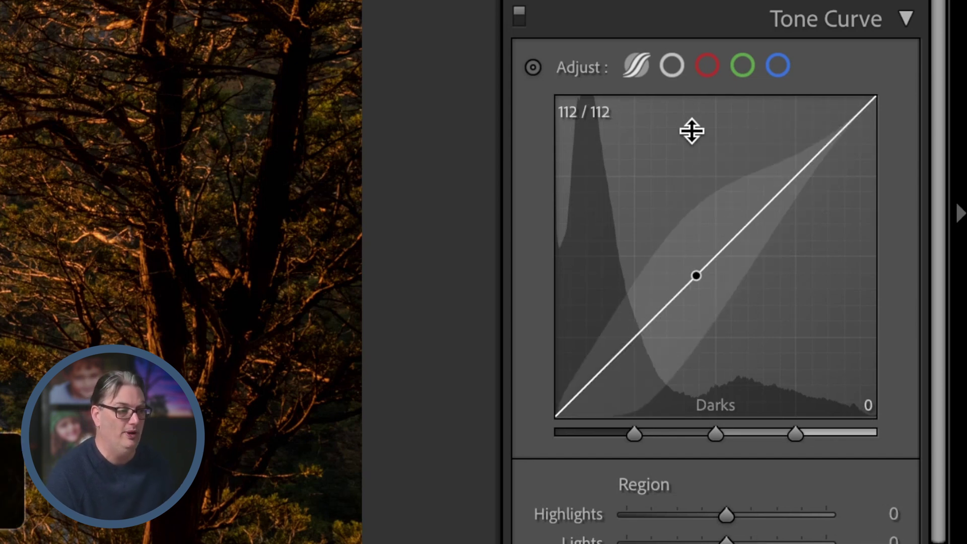
{"action": "left_click", "coordinate": [676, 69]}
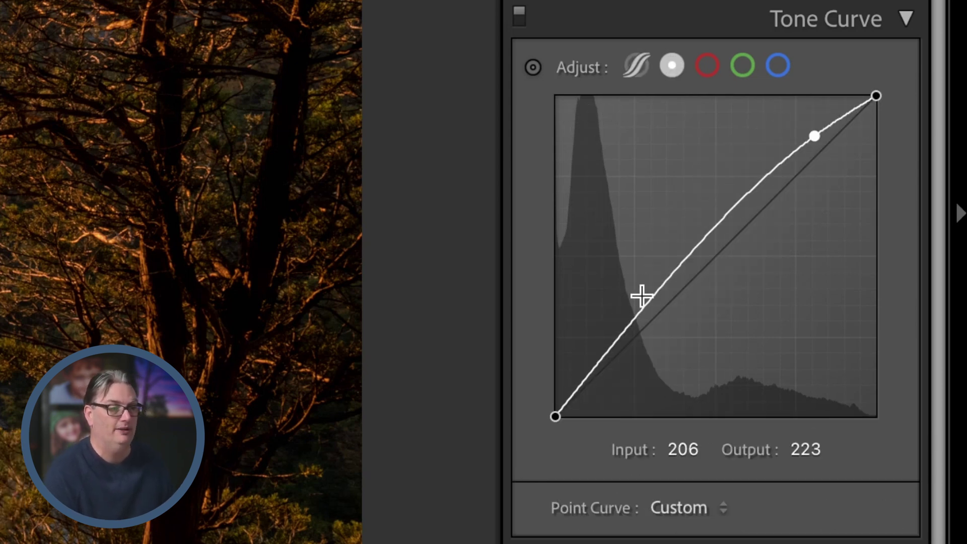
Step: Add four shadow and lower-midtone points near 38/41, 59/61, 78/81 and 100/104
{"action": "left_click_drag", "start_coordinate": [629, 327], "coordinate": [624, 337]}
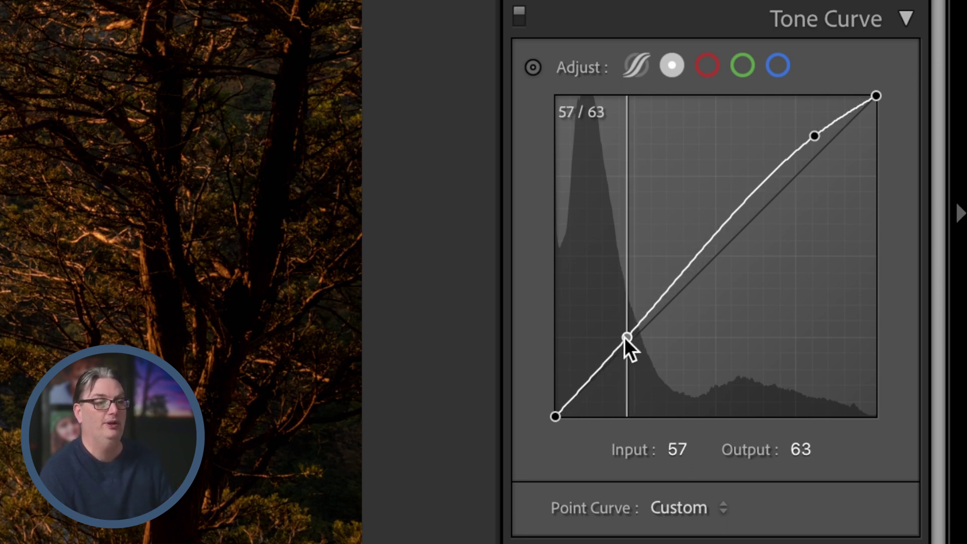
{"action": "left_click", "coordinate": [648, 314]}
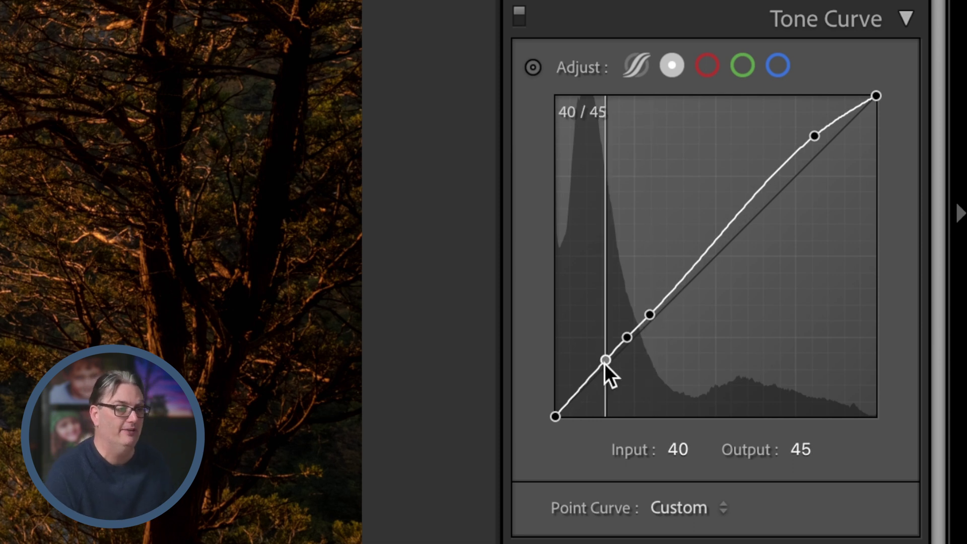
{"action": "left_click_drag", "start_coordinate": [604, 364], "coordinate": [601, 366]}
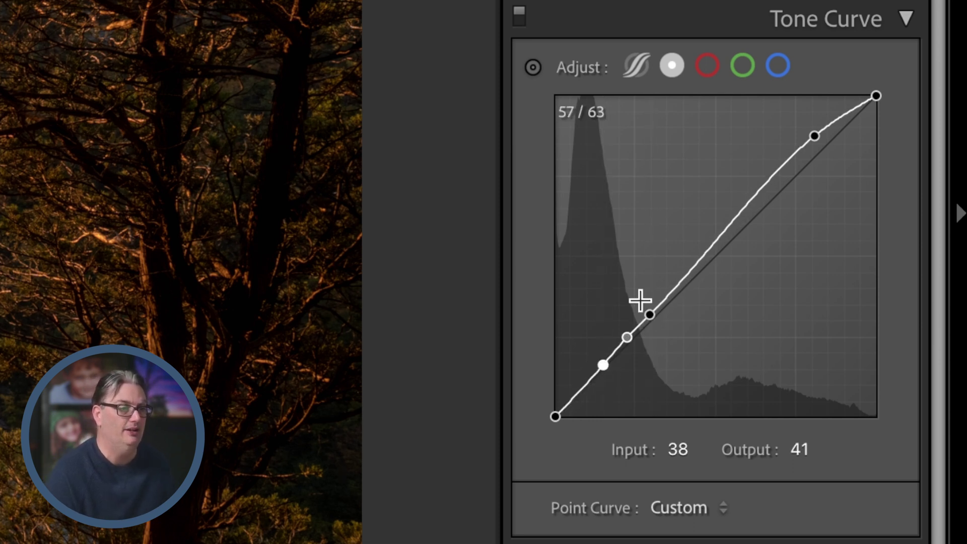
{"action": "left_click_drag", "start_coordinate": [677, 284], "coordinate": [679, 286]}
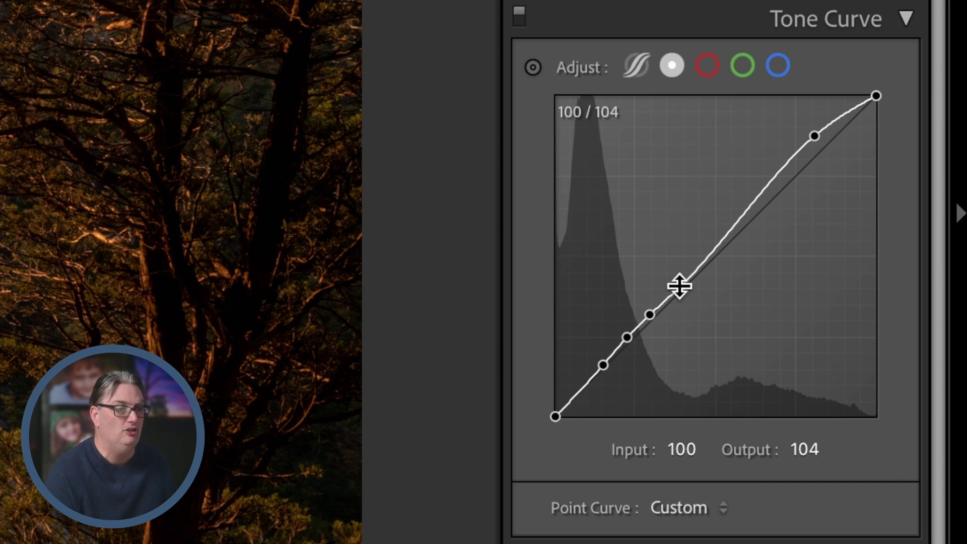
{"action": "left_click_drag", "start_coordinate": [650, 314], "coordinate": [627, 340]}
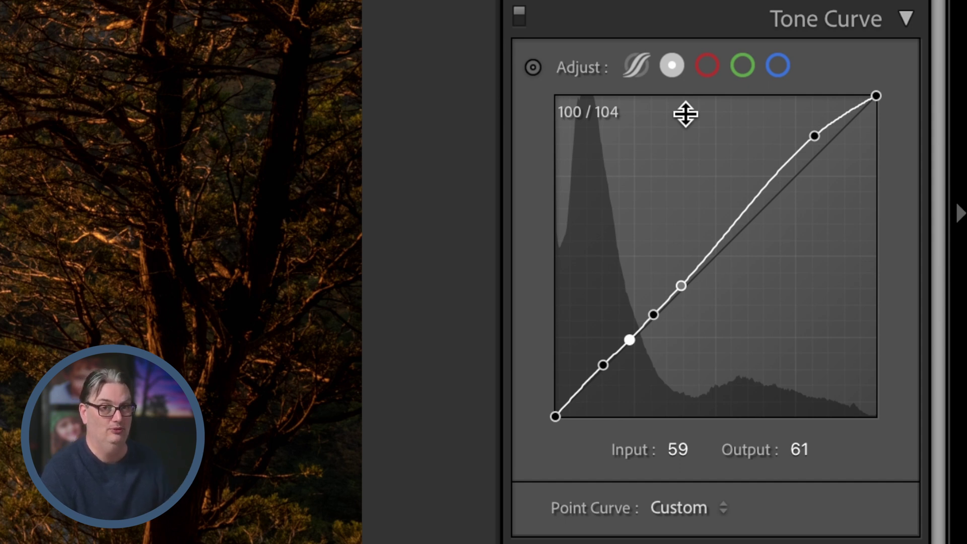
Step: Delete a curve point, then use Reset All Channels to straighten every tone curve
{"action": "right_click", "coordinate": [669, 170]}
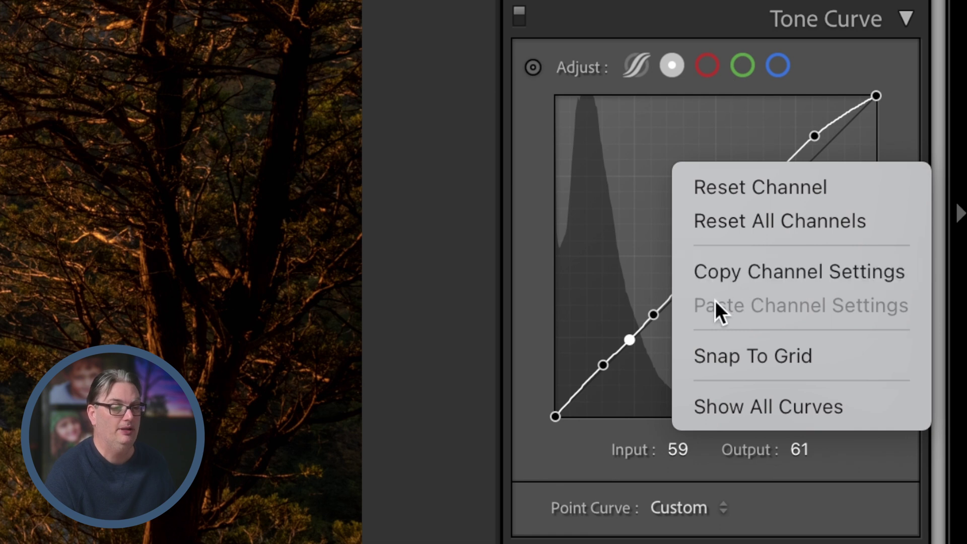
{"action": "left_click", "coordinate": [641, 308]}
{"action": "right_click", "coordinate": [653, 314]}
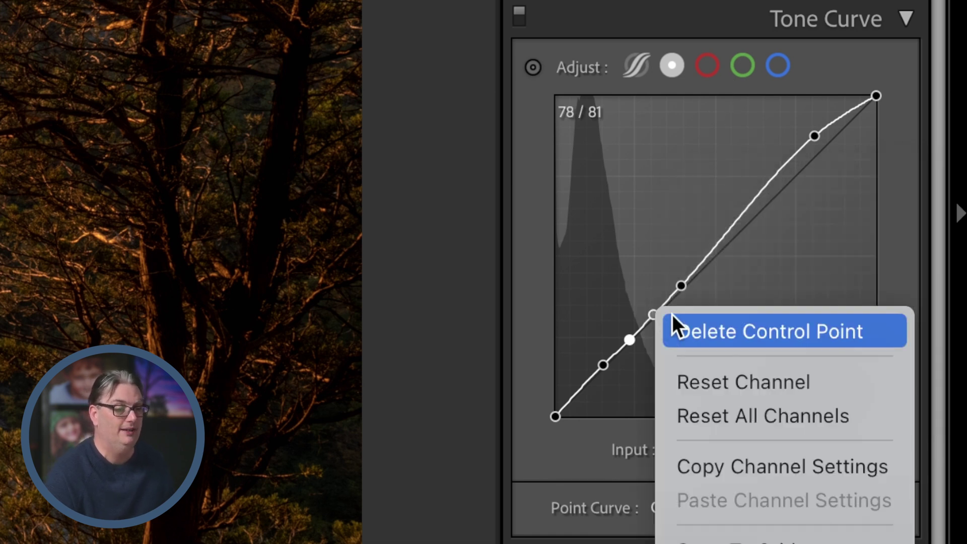
{"action": "left_click", "coordinate": [772, 330]}
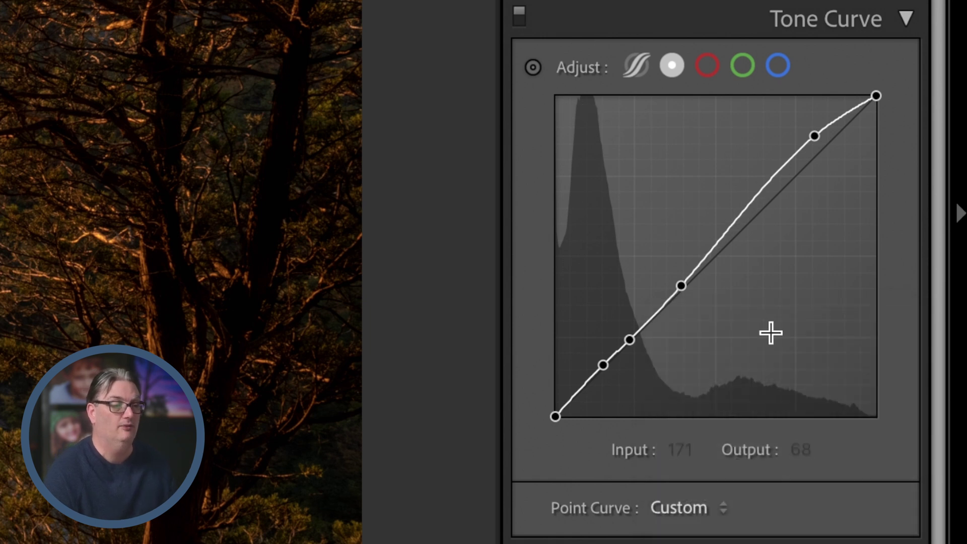
{"action": "right_click", "coordinate": [688, 197]}
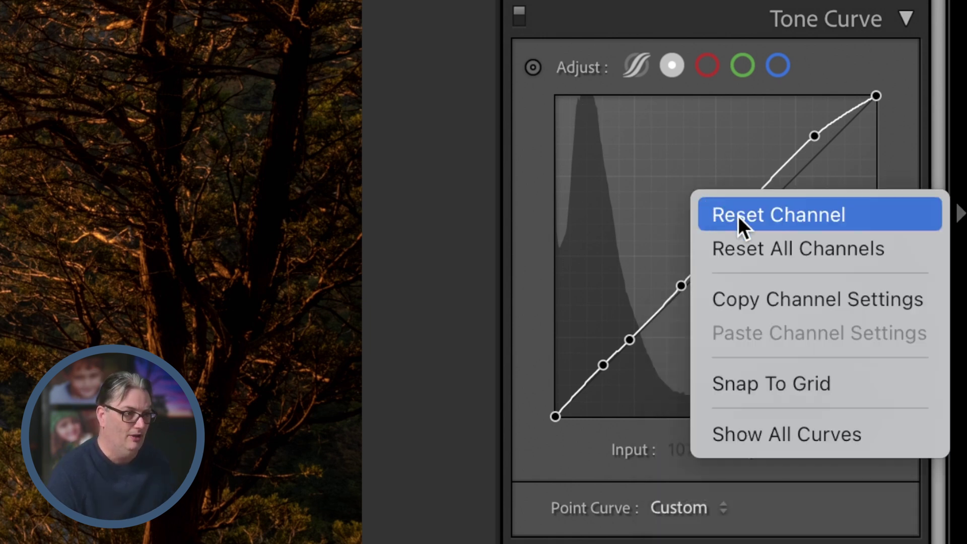
{"action": "left_click", "coordinate": [741, 241]}
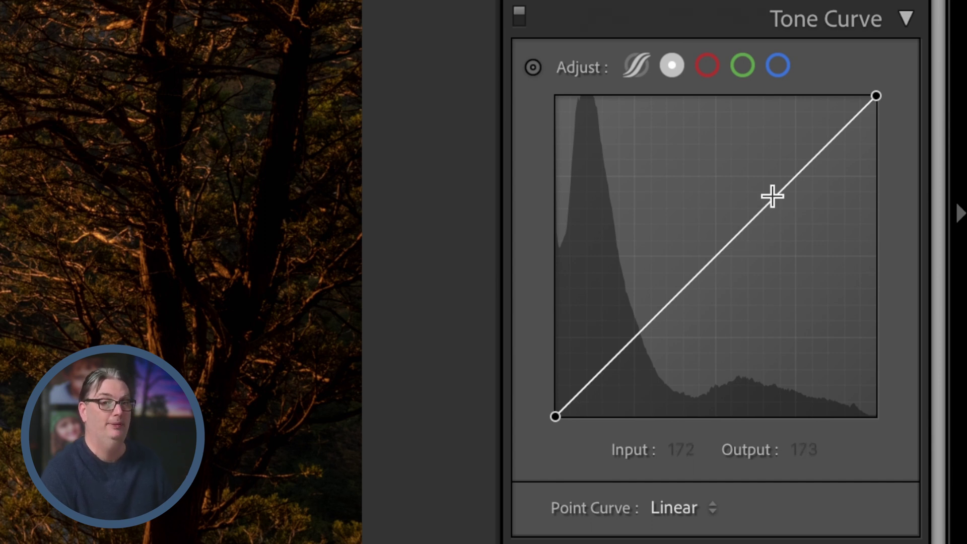
Step: Raise a highlight point and lower a shadow point to form a gentle S-curve
{"action": "left_click_drag", "start_coordinate": [792, 178], "coordinate": [792, 156]}
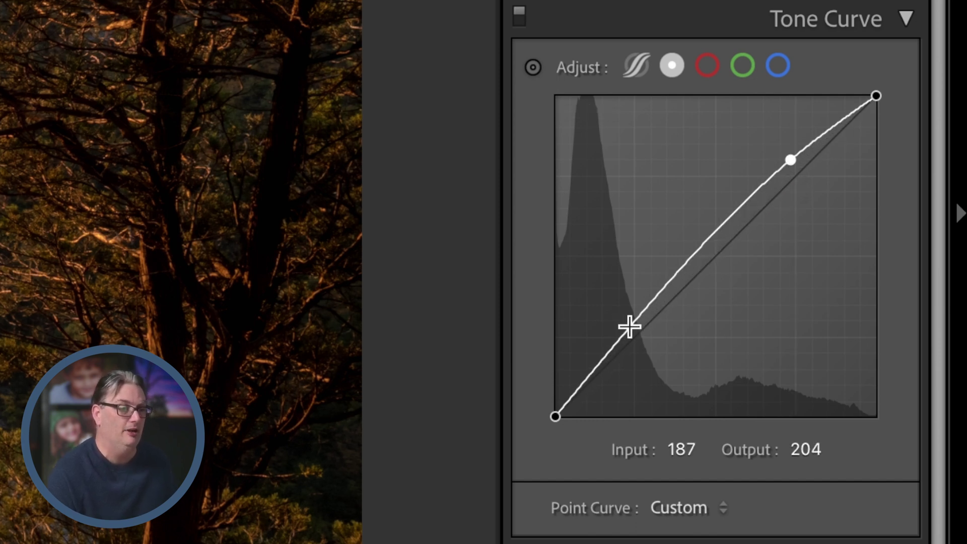
{"action": "left_click_drag", "start_coordinate": [630, 327], "coordinate": [634, 343]}
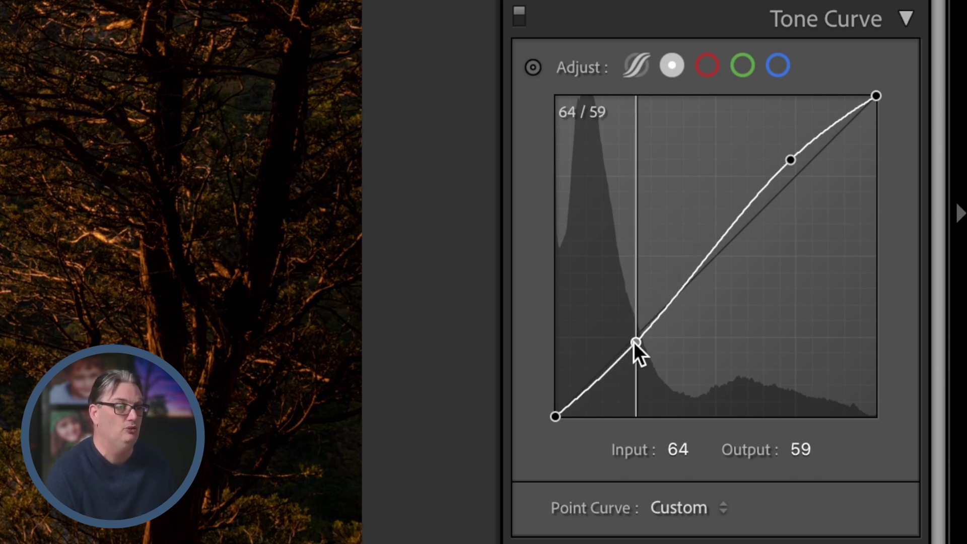
{"action": "left_click_drag", "start_coordinate": [633, 343], "coordinate": [635, 345]}
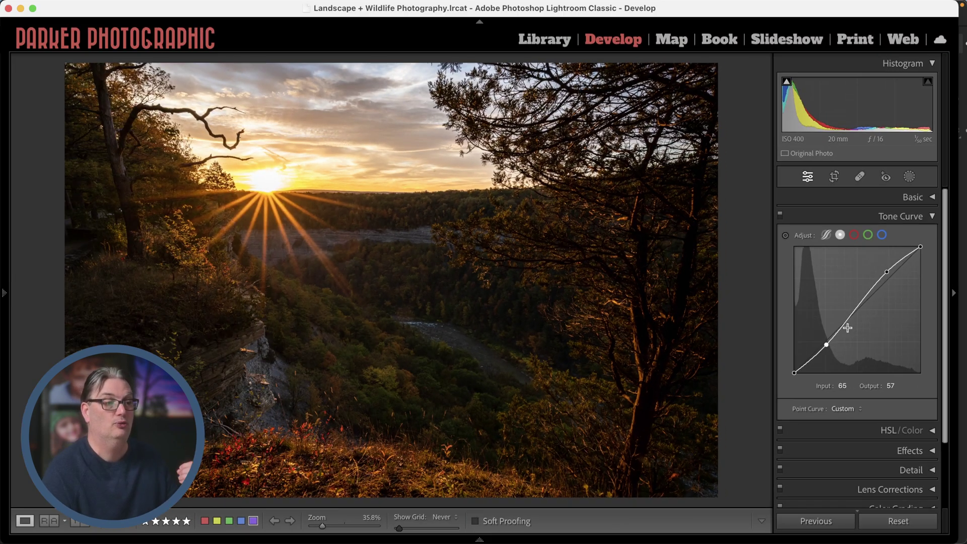
Step: Toggle the Tone Curve panel on and off to compare the photo with and without the curve
{"action": "left_click", "coordinate": [781, 216]}
{"action": "left_click", "coordinate": [780, 215]}
{"action": "left_click", "coordinate": [780, 216]}
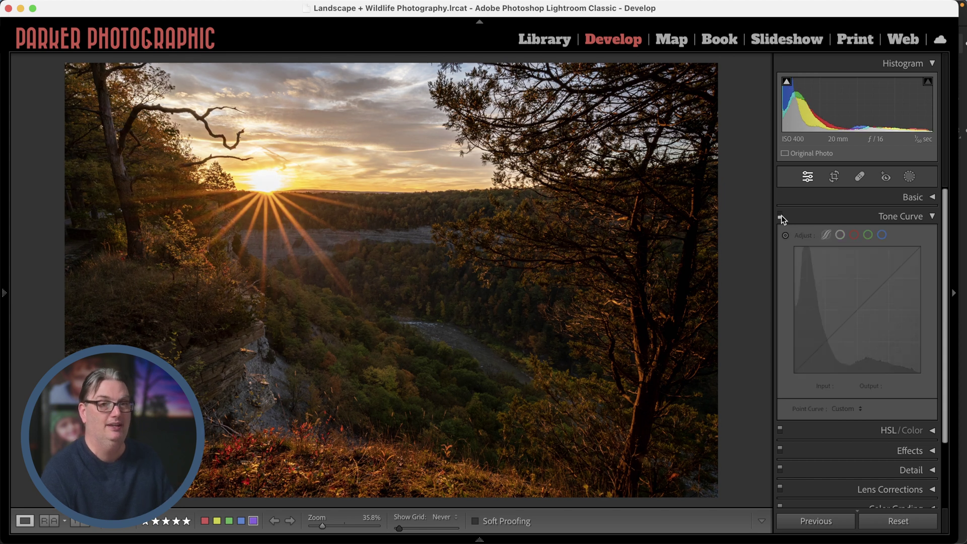
{"action": "left_click", "coordinate": [780, 216]}
{"action": "left_click", "coordinate": [780, 215]}
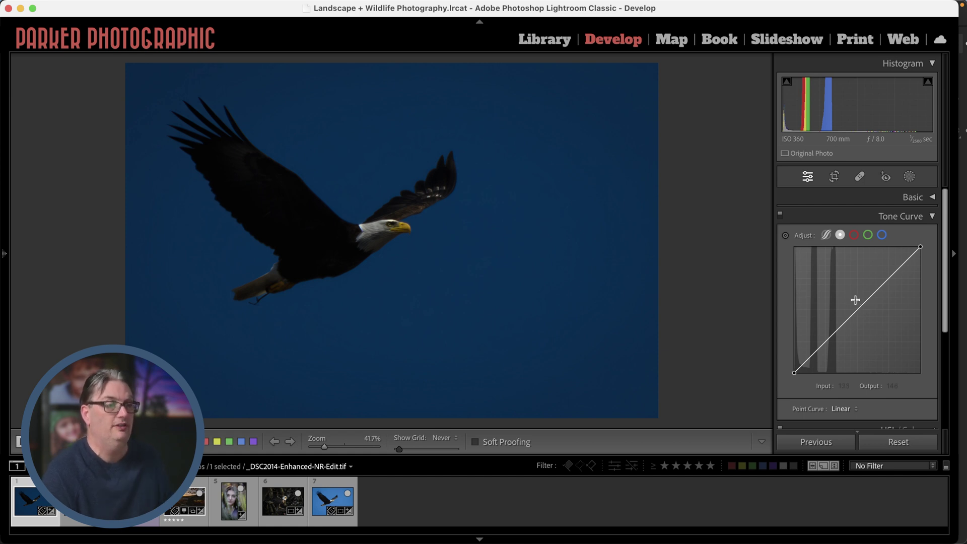
Step: Bow the eagle photo's master curve upward with a point at Input 111 / Output 186
{"action": "left_click", "coordinate": [878, 199]}
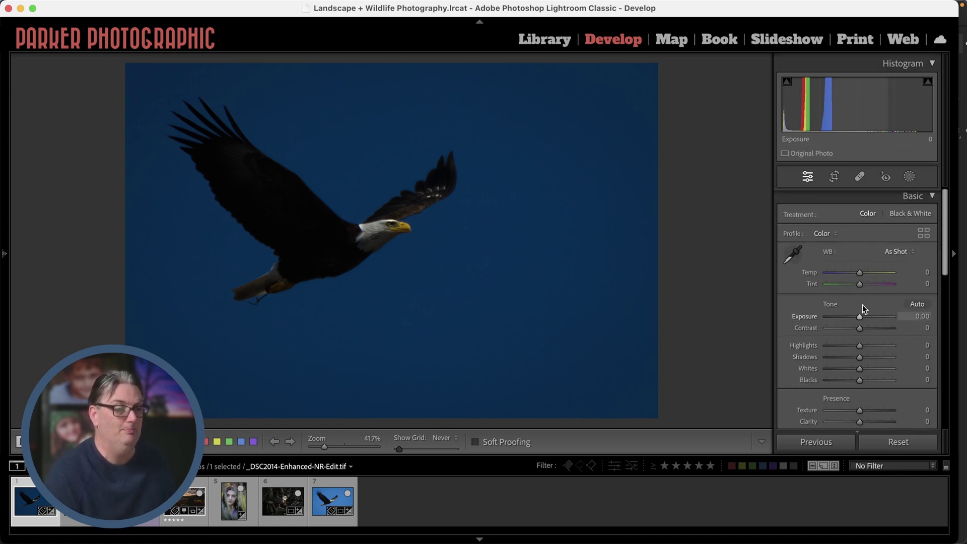
{"action": "left_click", "coordinate": [878, 200]}
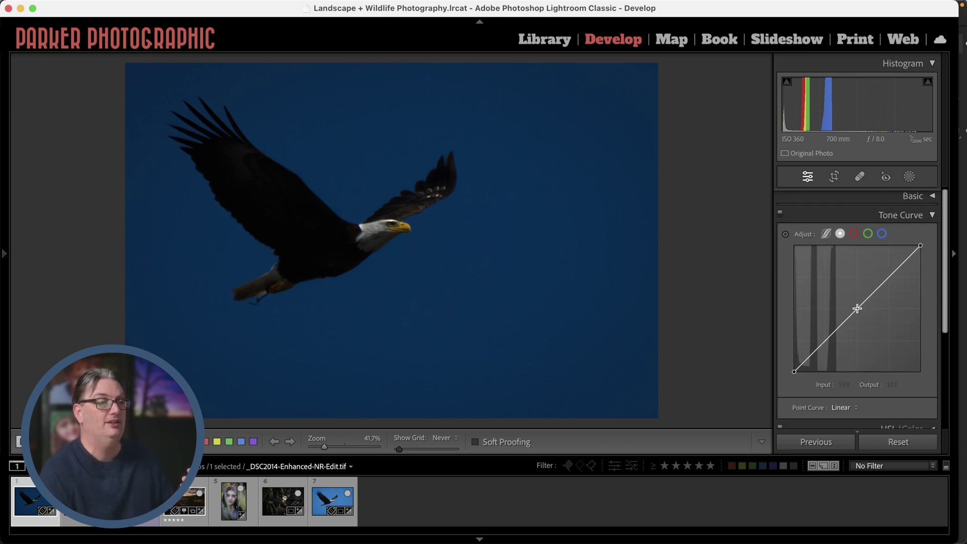
{"action": "left_click_drag", "start_coordinate": [856, 308], "coordinate": [850, 284]}
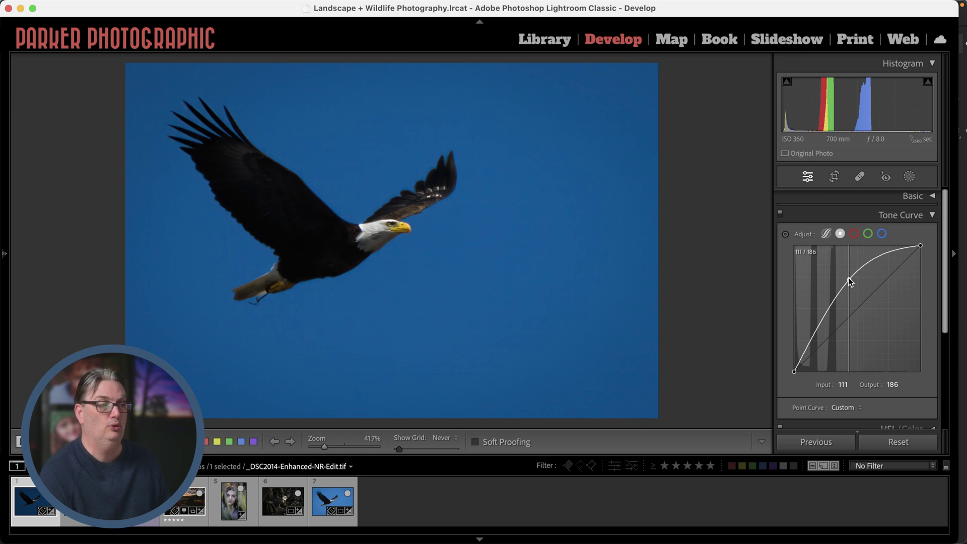
{"action": "left_click", "coordinate": [848, 279]}
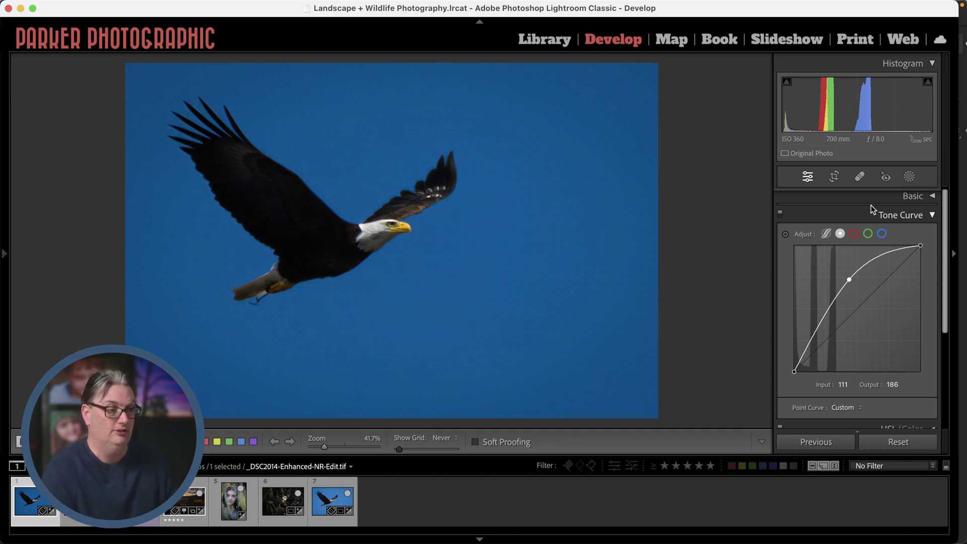
Step: Advance to the next photo and expand then collapse the Basic panel to reveal the Tone Curve
{"action": "key", "text": "Right"}
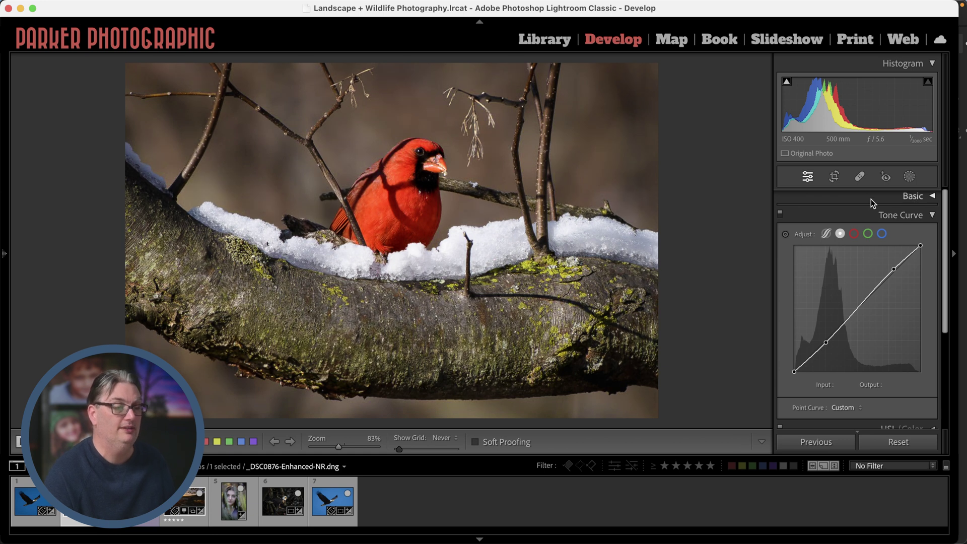
{"action": "left_click", "coordinate": [871, 197]}
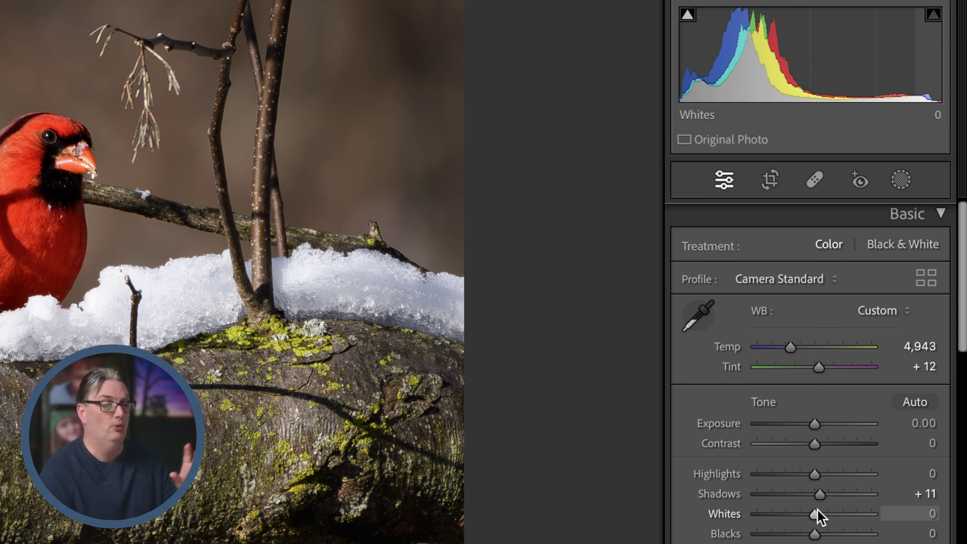
{"action": "left_click", "coordinate": [822, 222]}
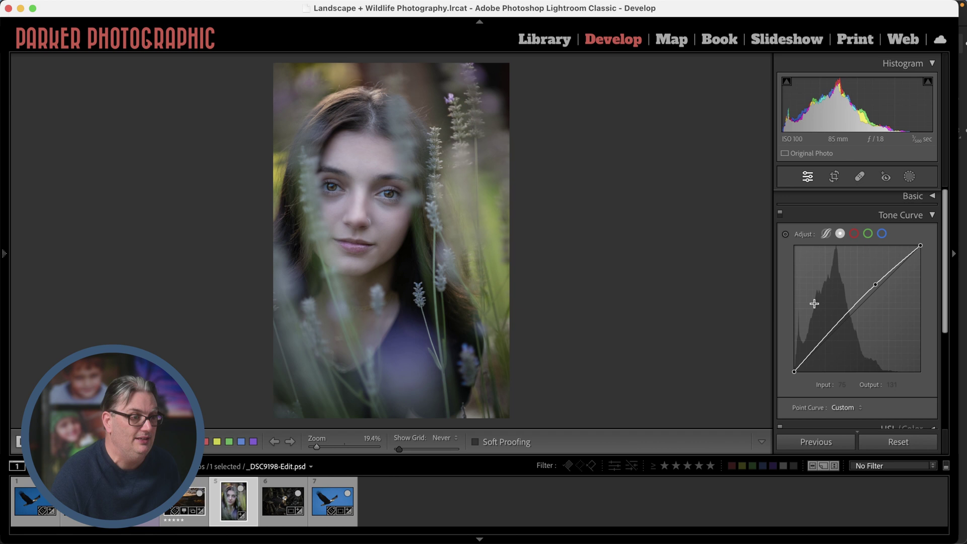
Step: Zoom the portrait to 100% and center the view on the face
{"action": "left_click", "coordinate": [357, 194]}
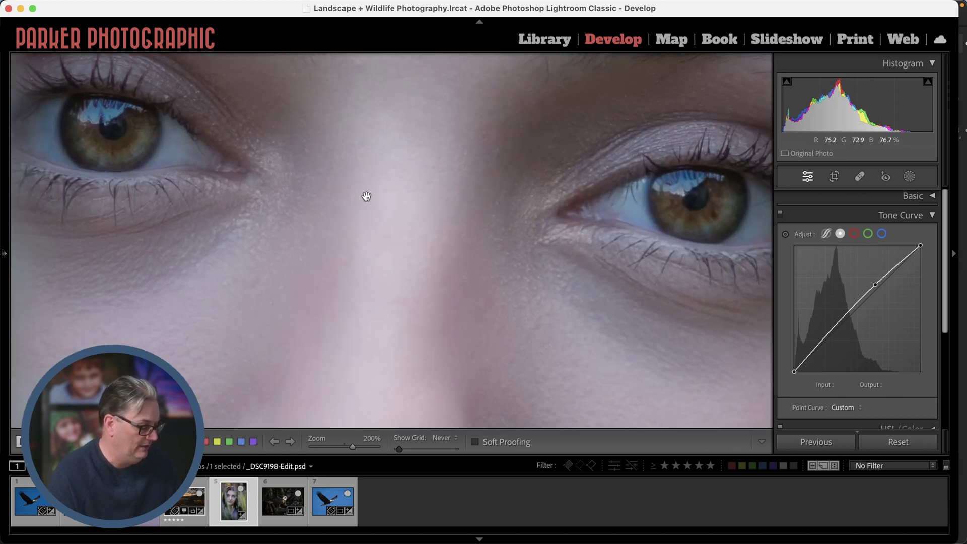
{"action": "mouse_move", "coordinate": [5, 259]}
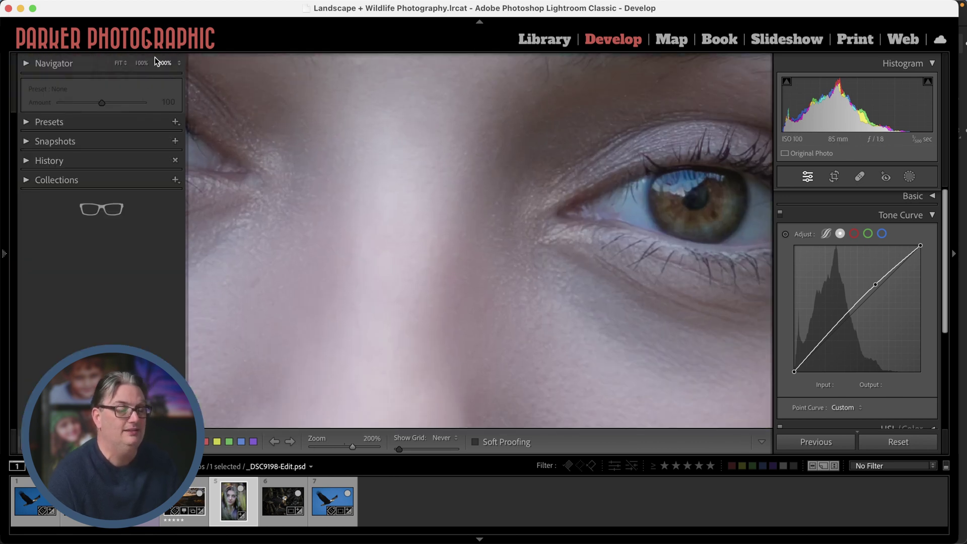
{"action": "left_click", "coordinate": [141, 62]}
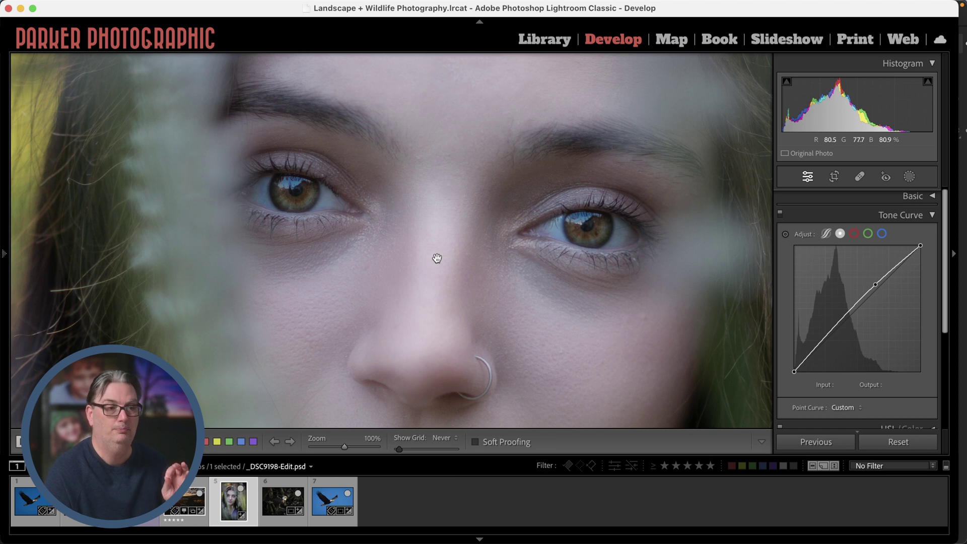
{"action": "left_click_drag", "start_coordinate": [437, 258], "coordinate": [427, 218]}
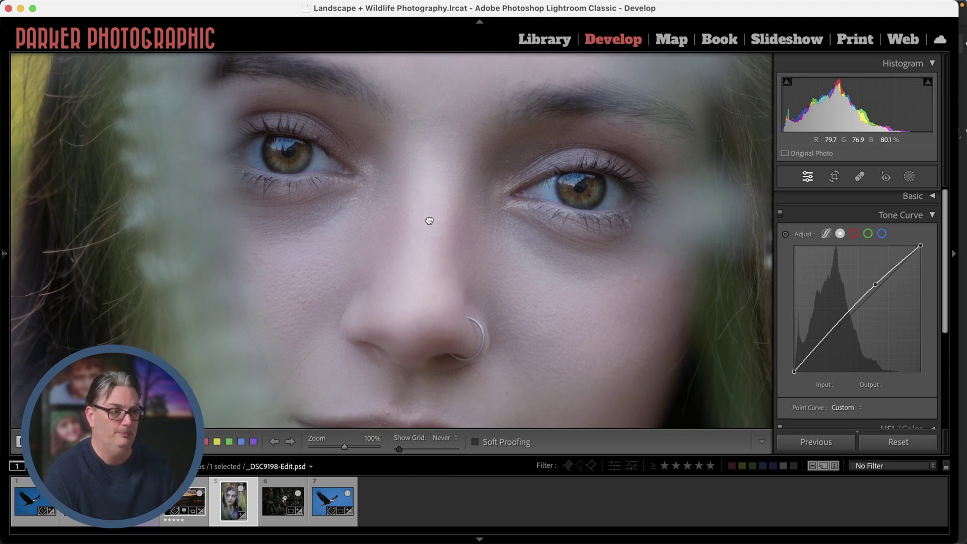
Step: Pull the Blue curve slightly down in the upper tones to 194/185 and compare before/after
{"action": "left_click", "coordinate": [881, 234]}
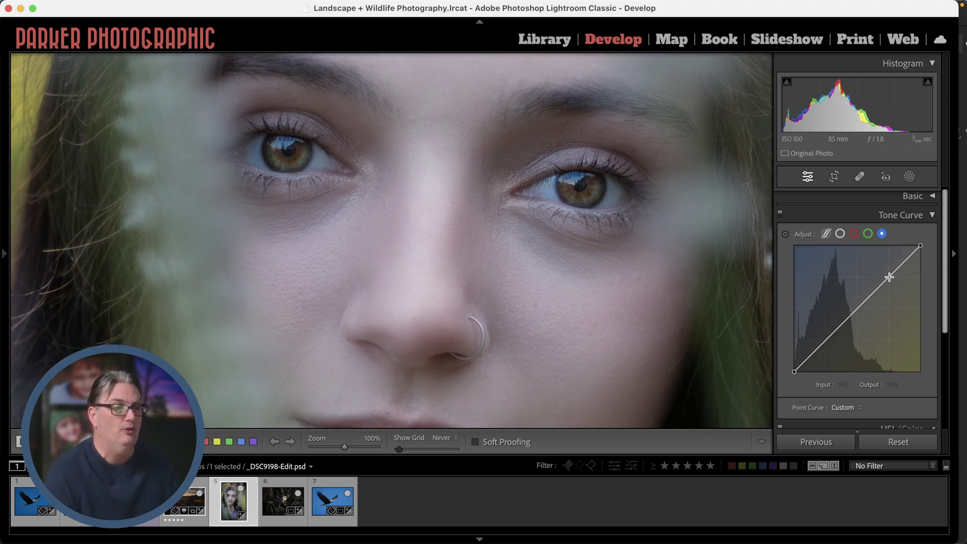
{"action": "left_click_drag", "start_coordinate": [889, 276], "coordinate": [890, 279]}
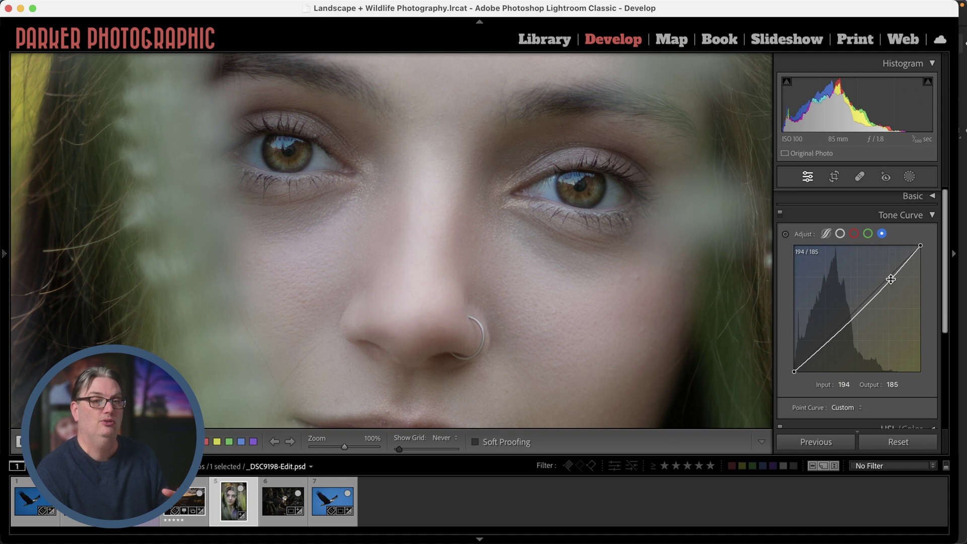
{"action": "left_click", "coordinate": [781, 213]}
{"action": "left_click", "coordinate": [782, 213]}
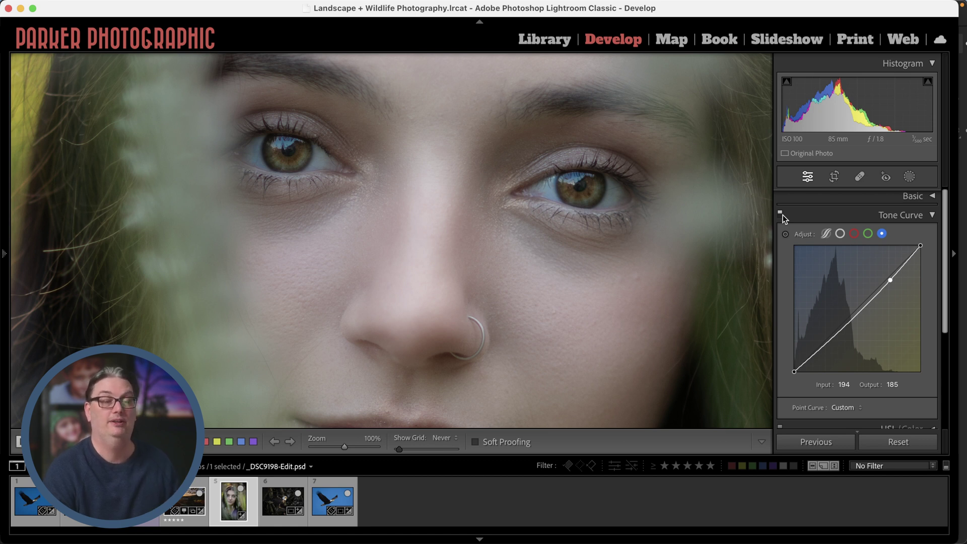
Step: On the RGB curve, lift the black point to 34, add a shadow point, and lower the white point to 210
{"action": "key", "text": "z"}
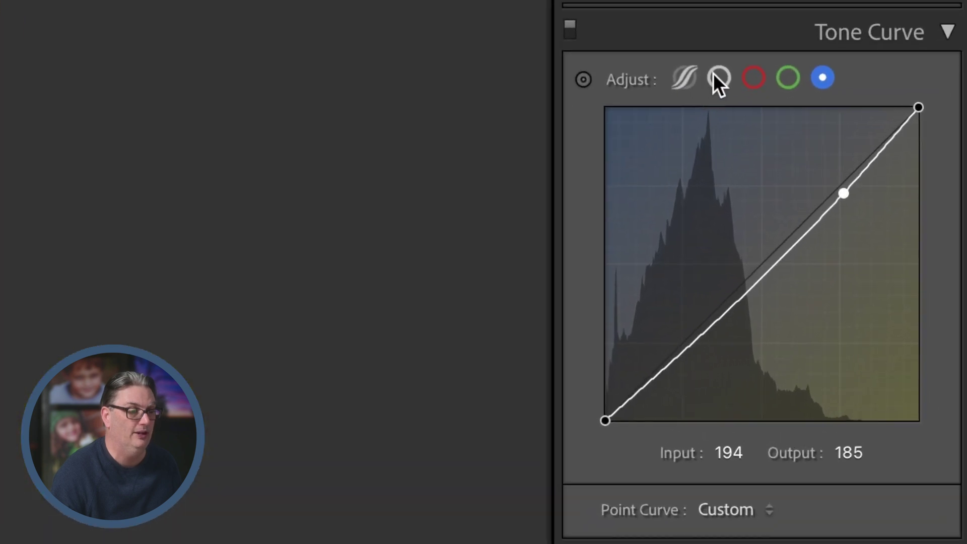
{"action": "left_click", "coordinate": [713, 74]}
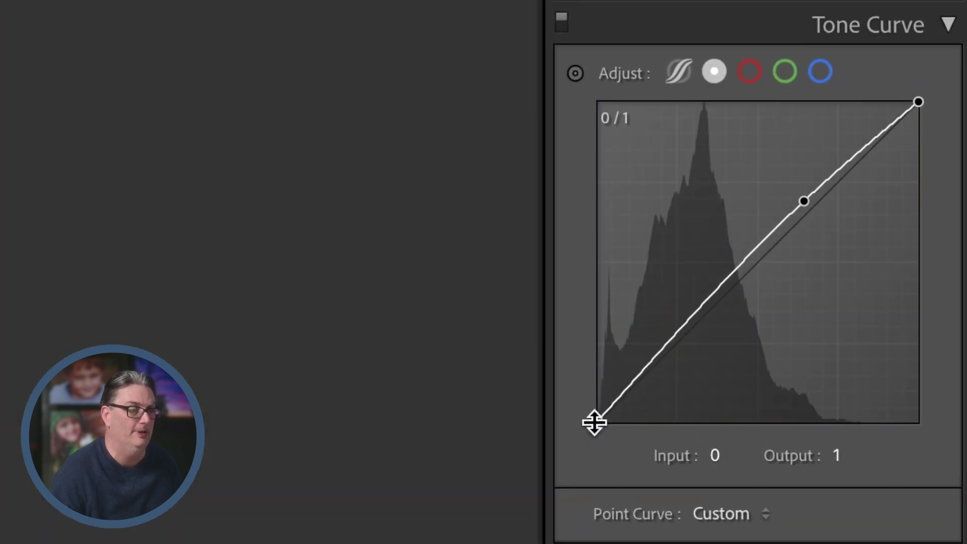
{"action": "left_click_drag", "start_coordinate": [594, 422], "coordinate": [585, 390]}
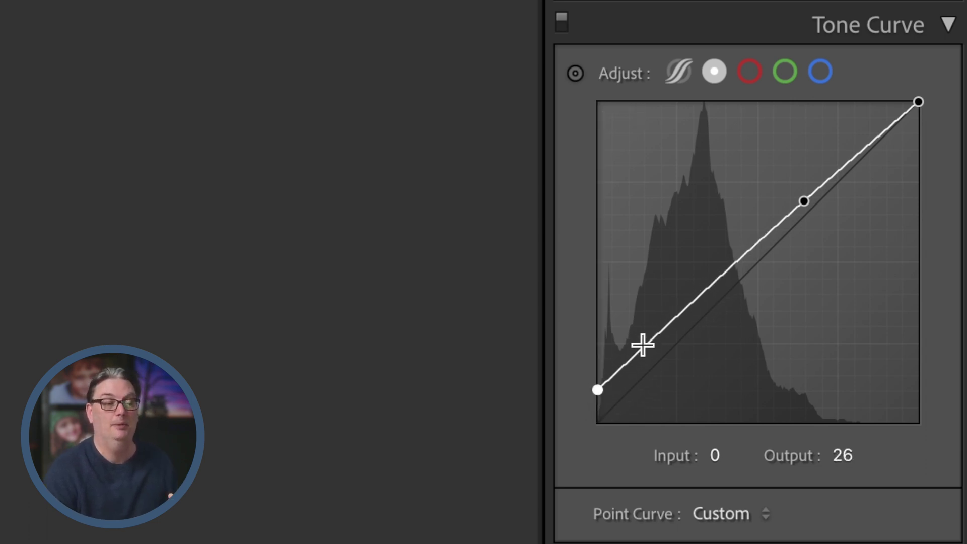
{"action": "left_click_drag", "start_coordinate": [647, 336], "coordinate": [656, 357]}
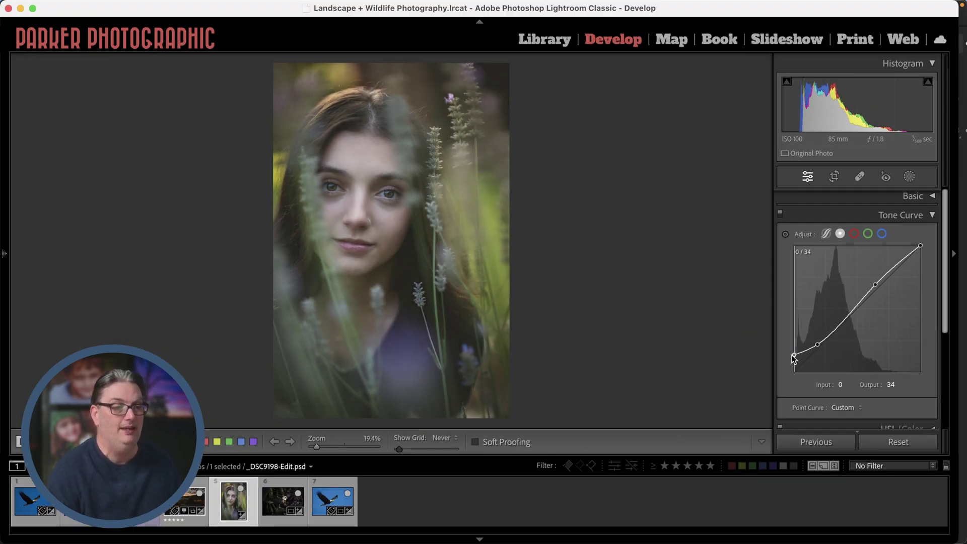
{"action": "left_click_drag", "start_coordinate": [723, 370], "coordinate": [722, 363]}
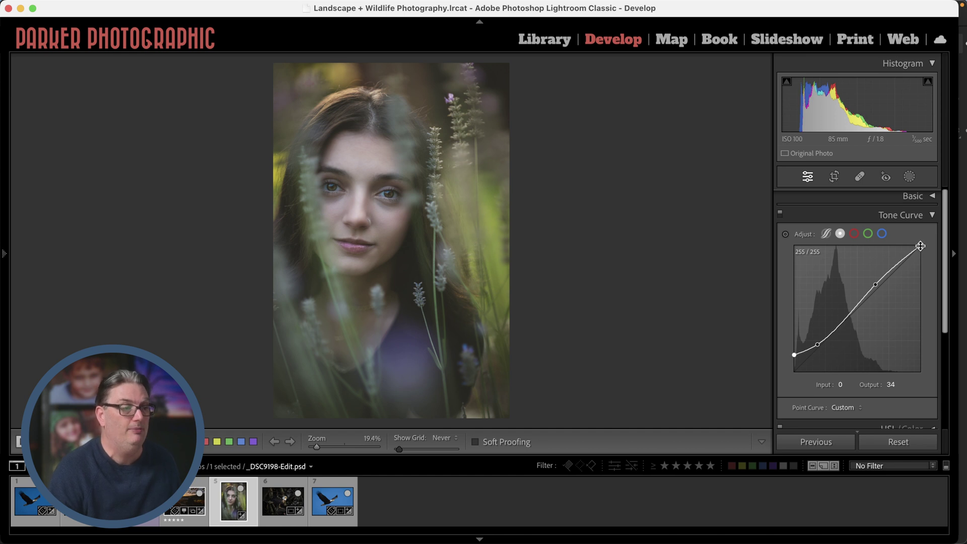
{"action": "left_click_drag", "start_coordinate": [919, 246], "coordinate": [922, 266]}
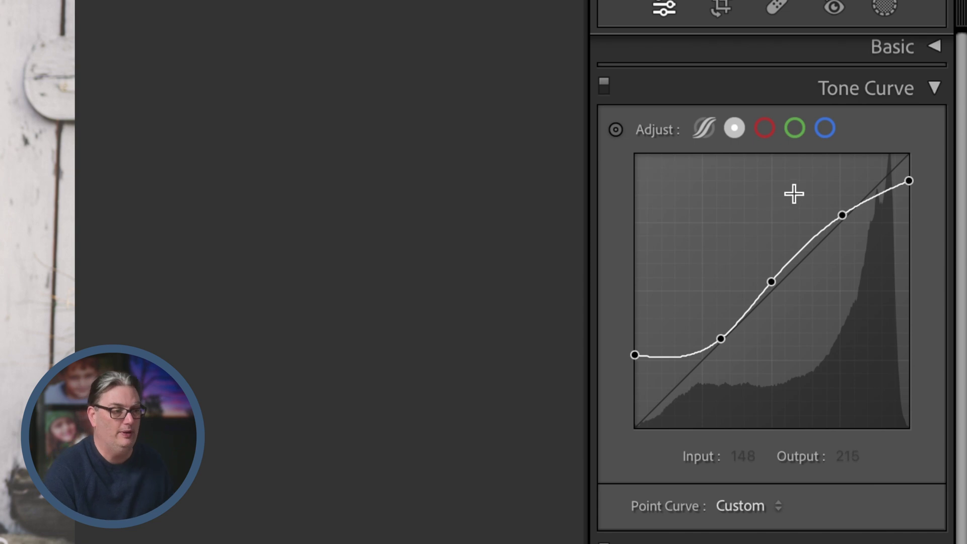
Step: On the Blue channel curve, pull highlights down to 205/186 and lift shadows to 46/93
{"action": "left_click", "coordinate": [829, 127]}
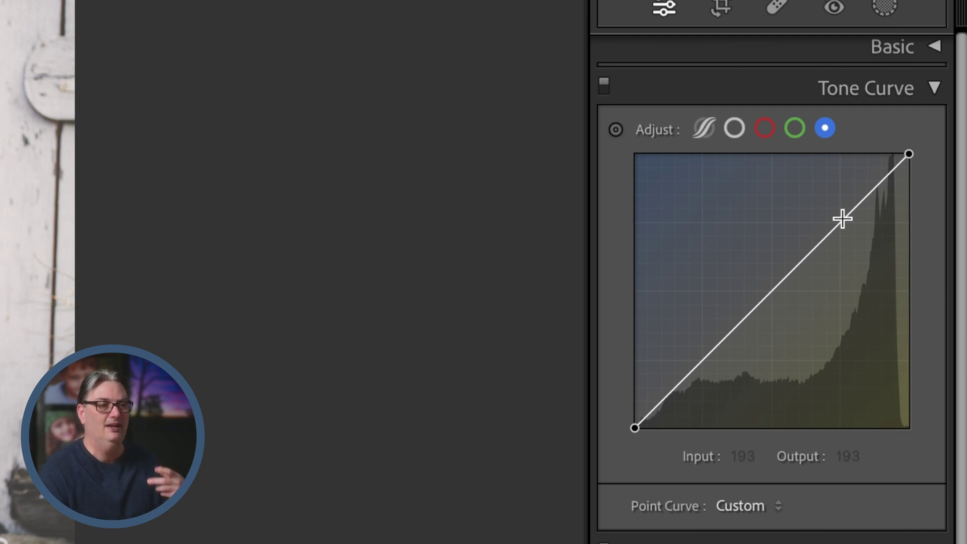
{"action": "left_click_drag", "start_coordinate": [841, 218], "coordinate": [857, 225]}
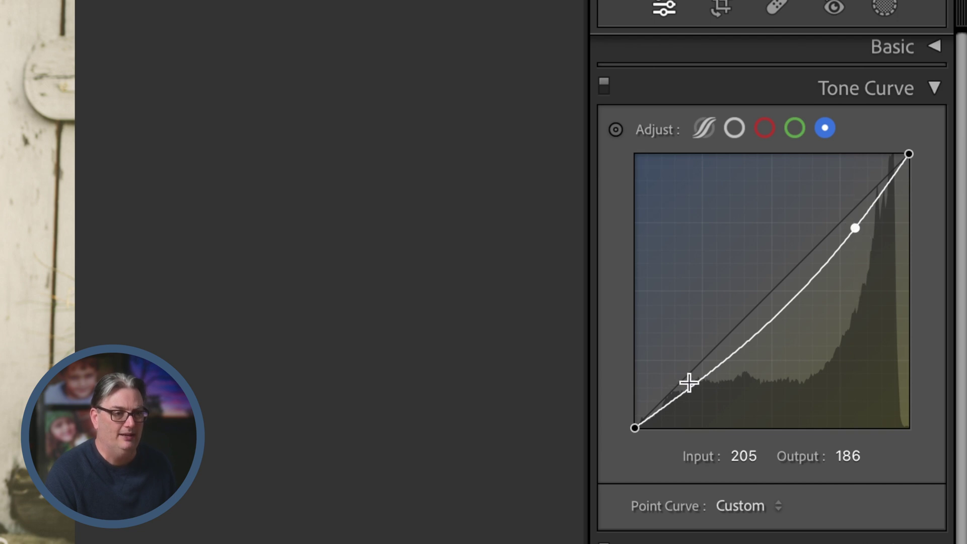
{"action": "left_click_drag", "start_coordinate": [696, 381], "coordinate": [682, 328]}
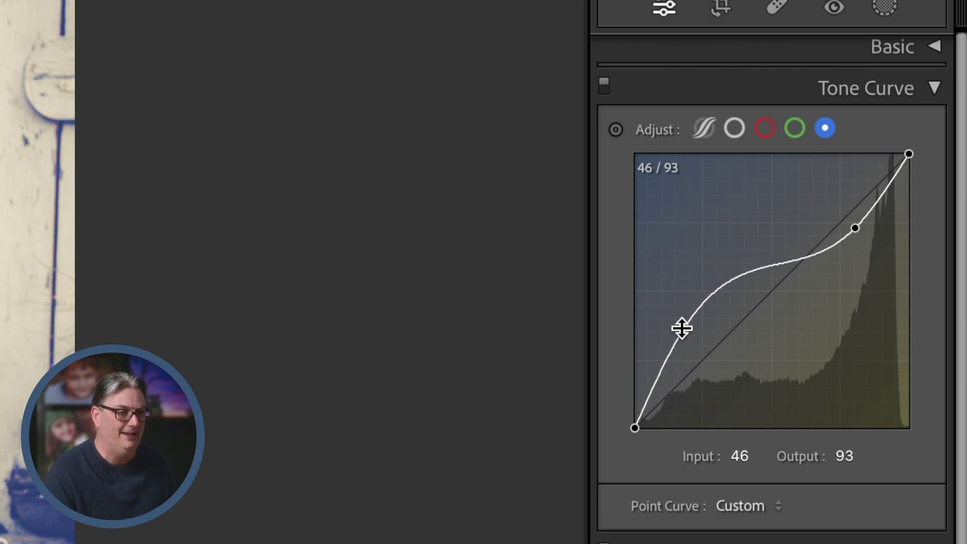